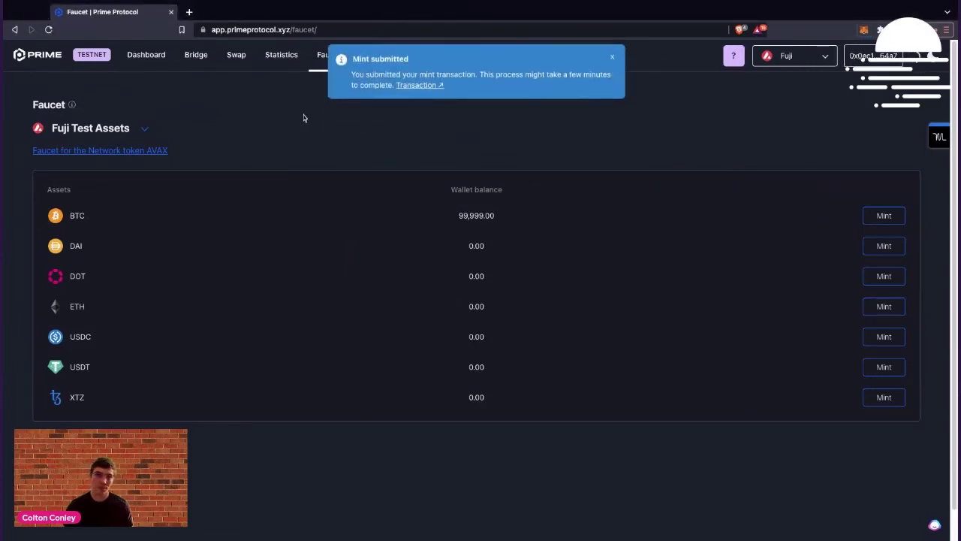
# - Open the dashboard and filter the balances to the Fuji network
pyautogui.click(152, 62)
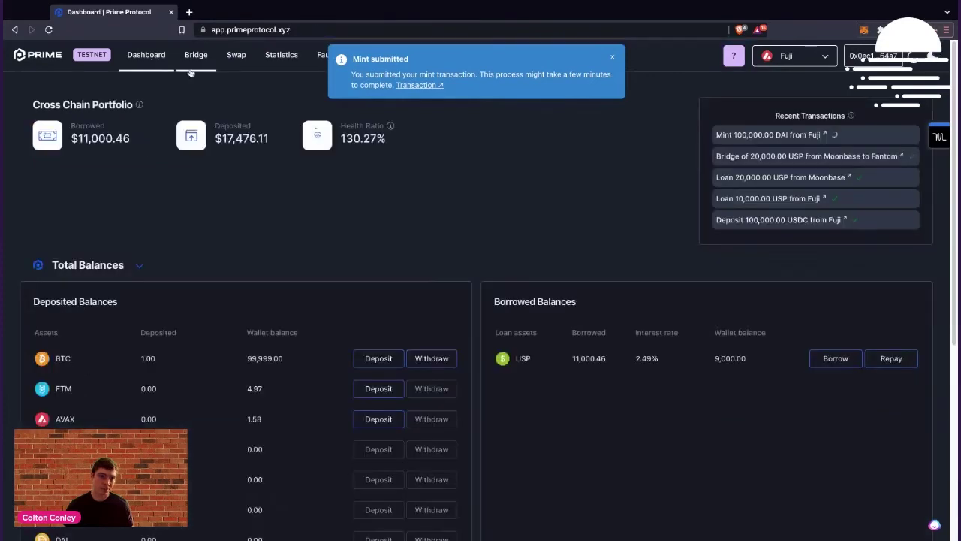
pyautogui.scroll(-1, 250, 156)
pyautogui.click(102, 238)
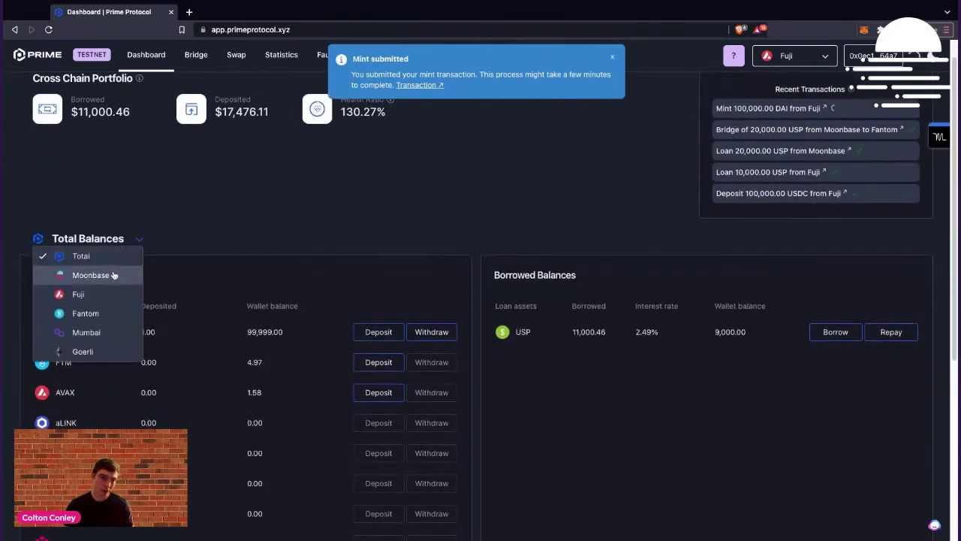
pyautogui.click(97, 294)
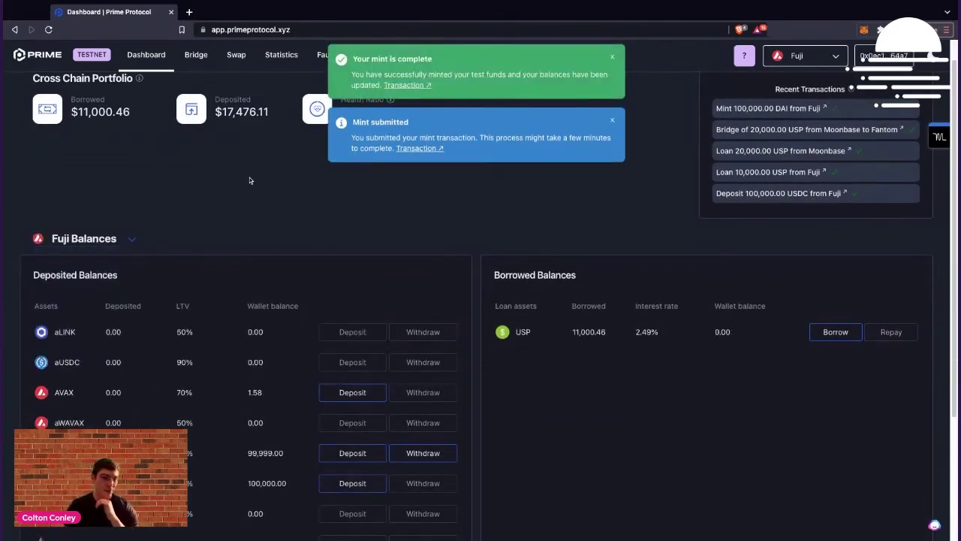
# - Deposit 100000 DAI as collateral on the Fuji network and submit the transaction
pyautogui.scroll(-1, 192, 236)
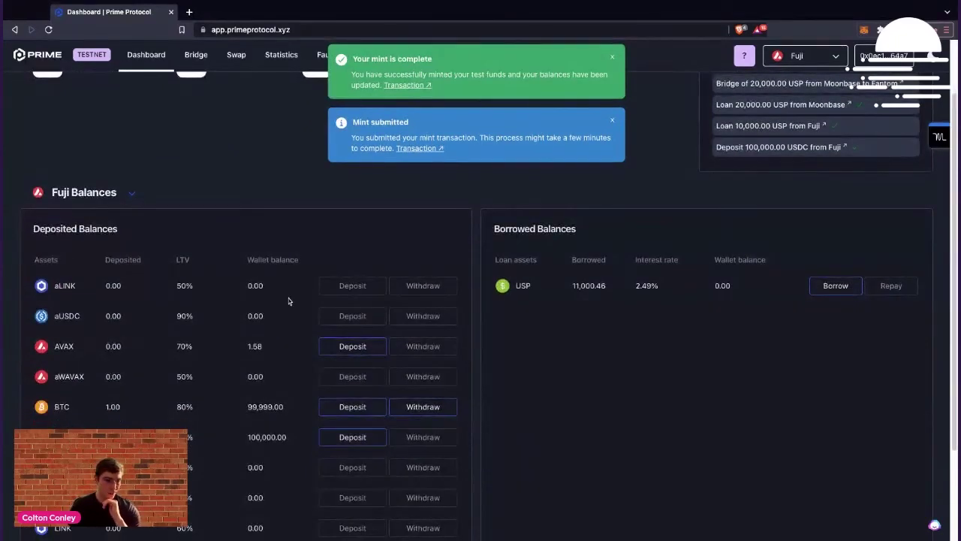
pyautogui.scroll(-1, 272, 299)
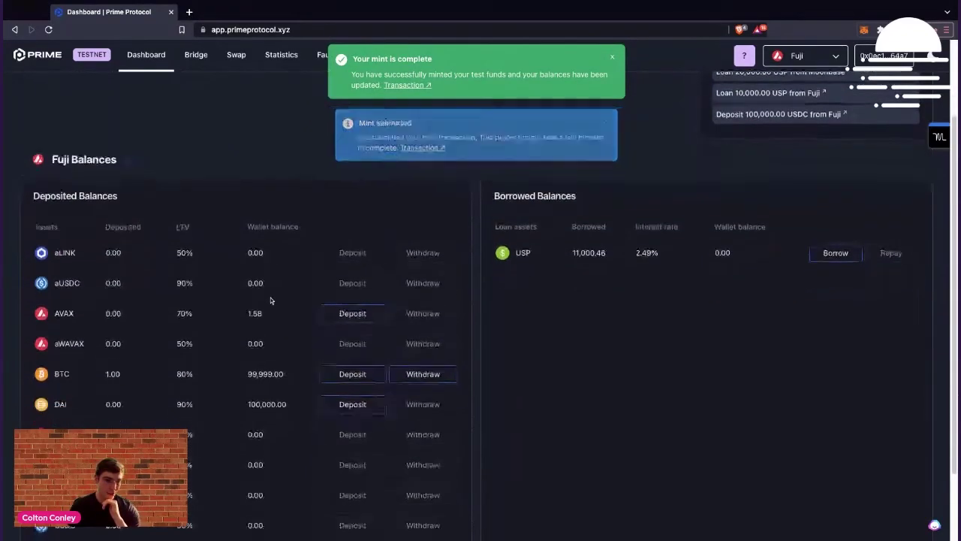
pyautogui.click(363, 404)
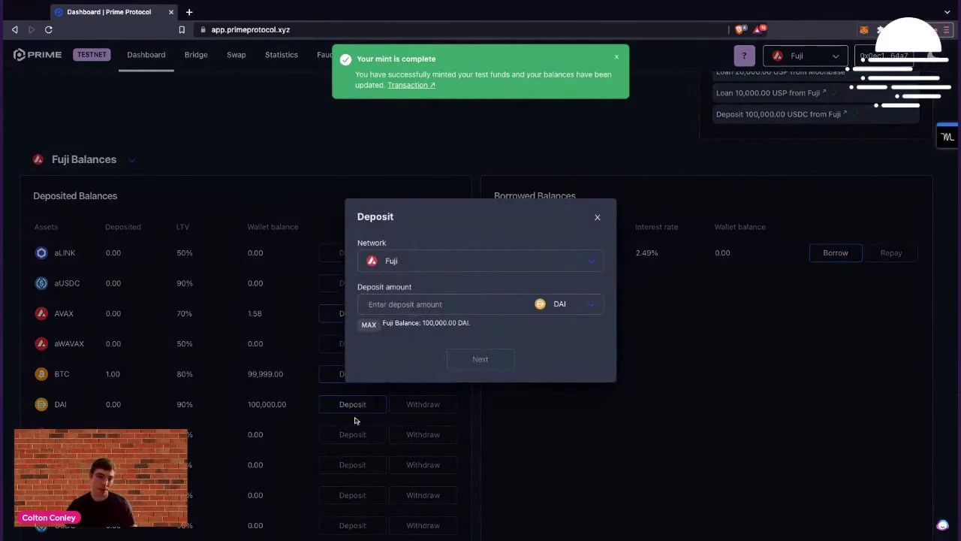
pyautogui.click(452, 306)
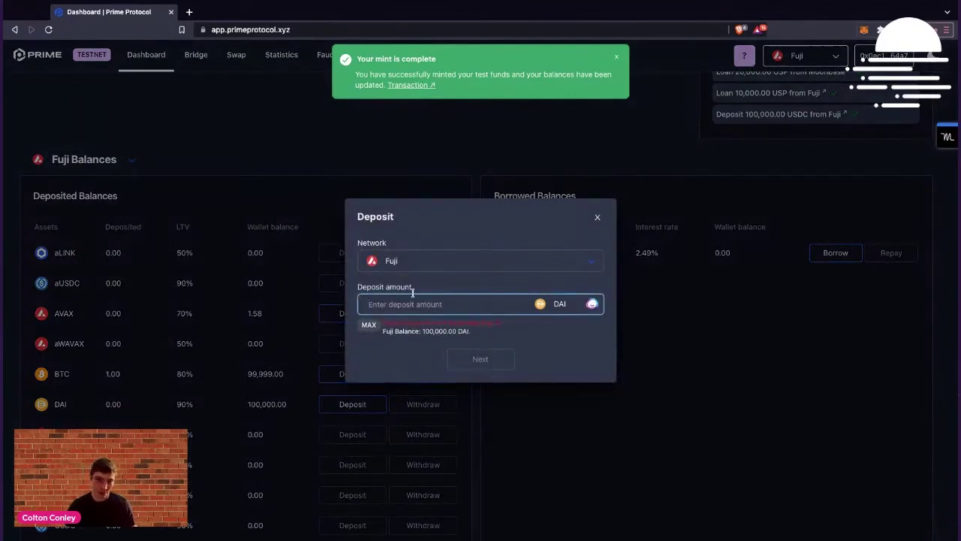
pyautogui.write('10')
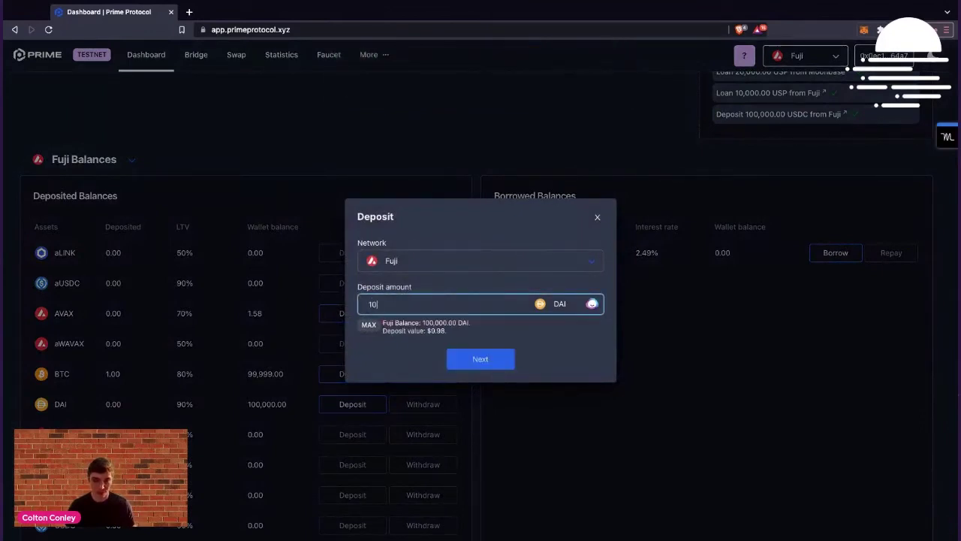
pyautogui.write('0000')
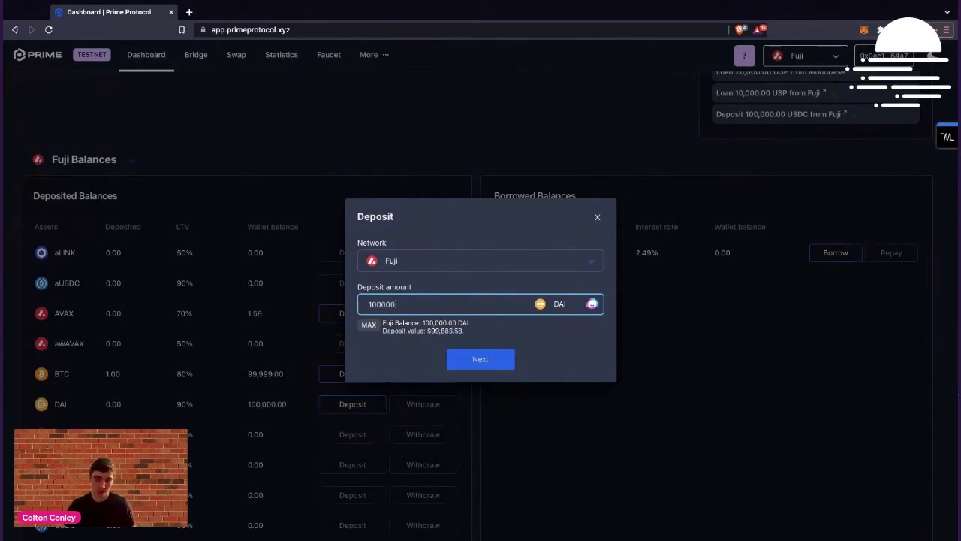
pyautogui.click(369, 324)
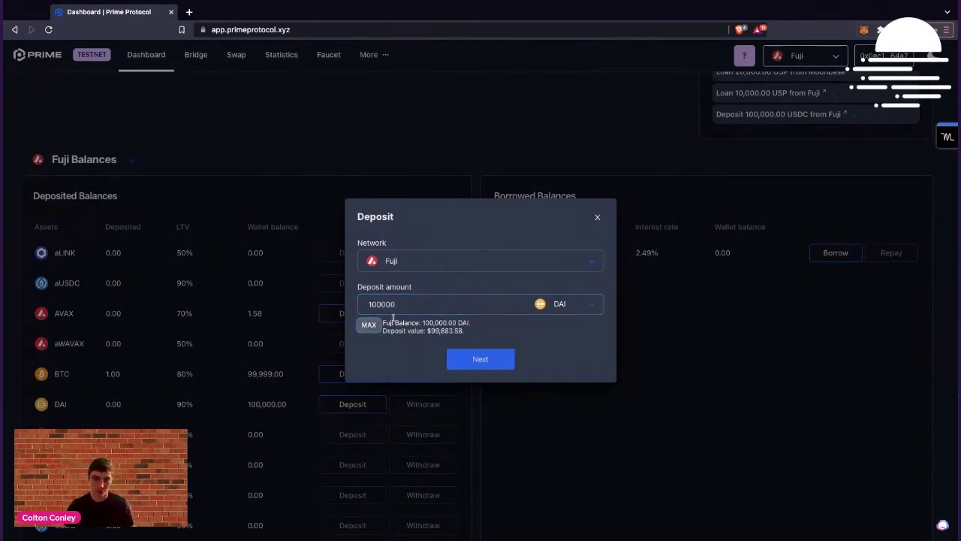
pyautogui.click(481, 358)
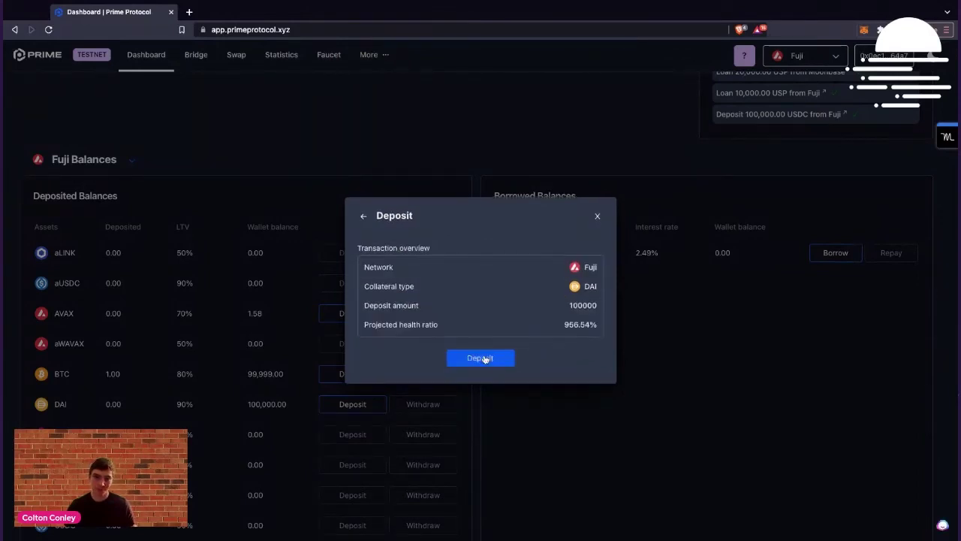
pyautogui.click(487, 360)
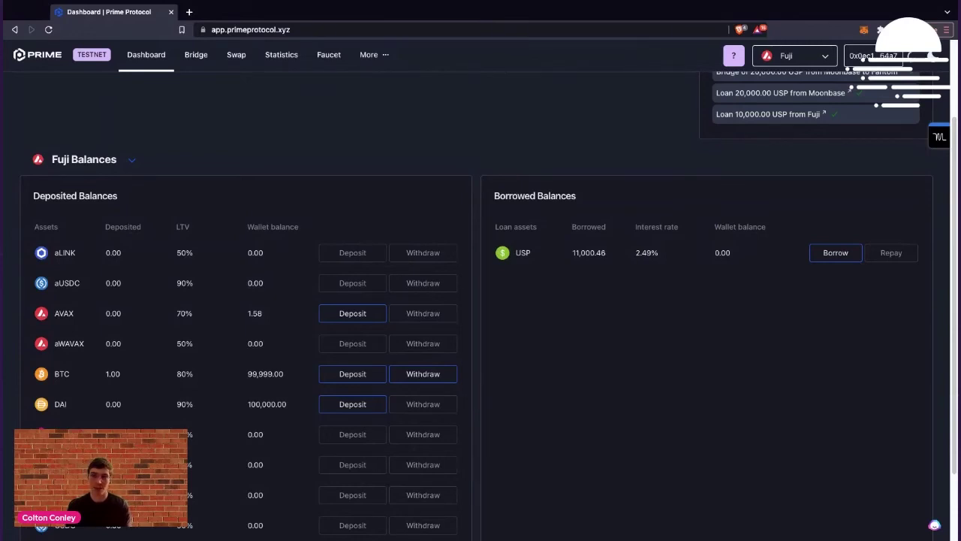
# - Inspect the cross-chain message details of the pending DAI deposit on Axelarscan, and return to the Prime Protocol dashboard
pyautogui.scroll(2, 481, 300)
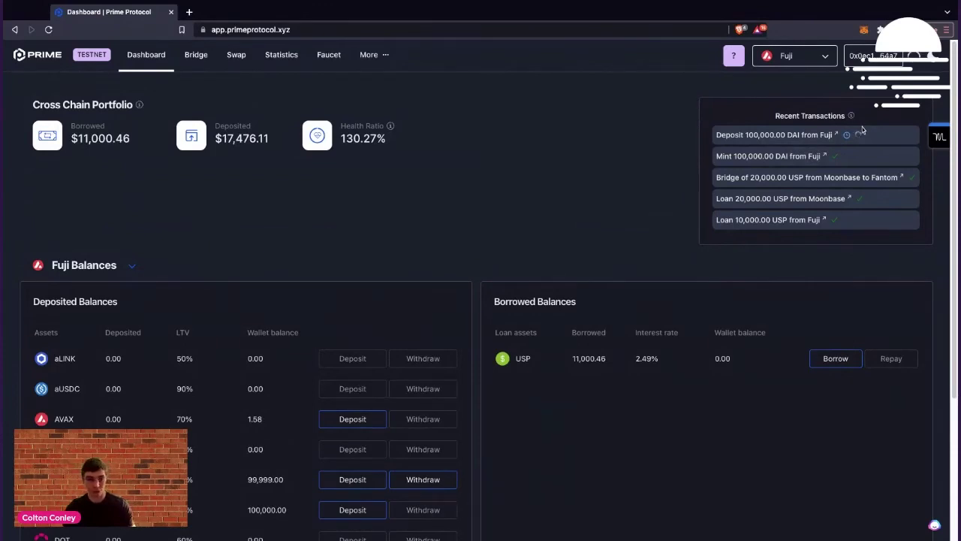
pyautogui.click(846, 135)
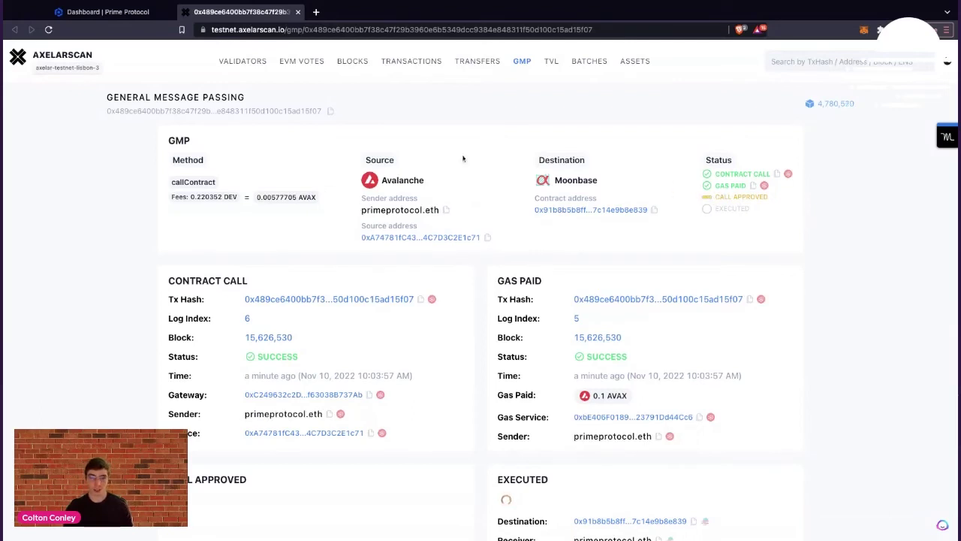
pyautogui.click(119, 12)
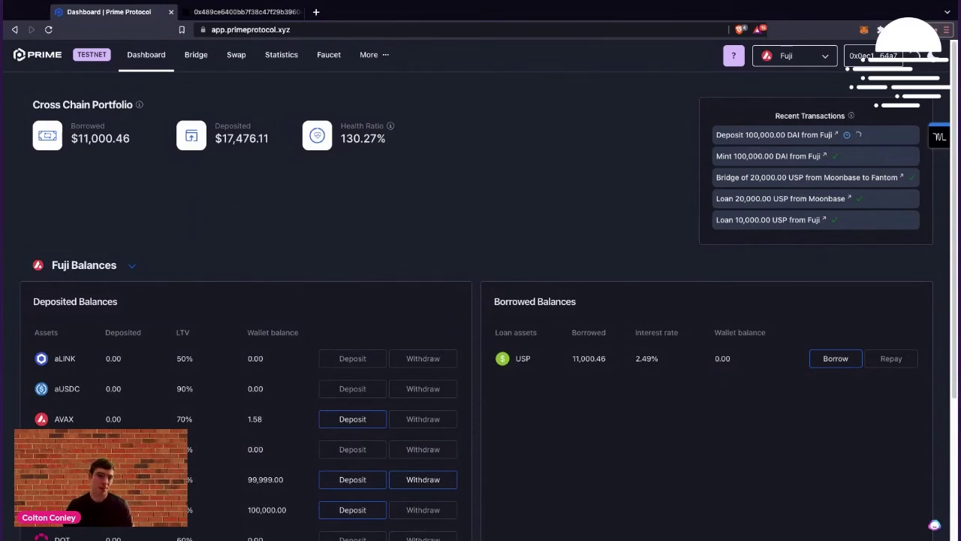
# - Review the deposited BTC amount in the Fuji balances against the cross-chain portfolio figures
pyautogui.scroll(-1, 241, 243)
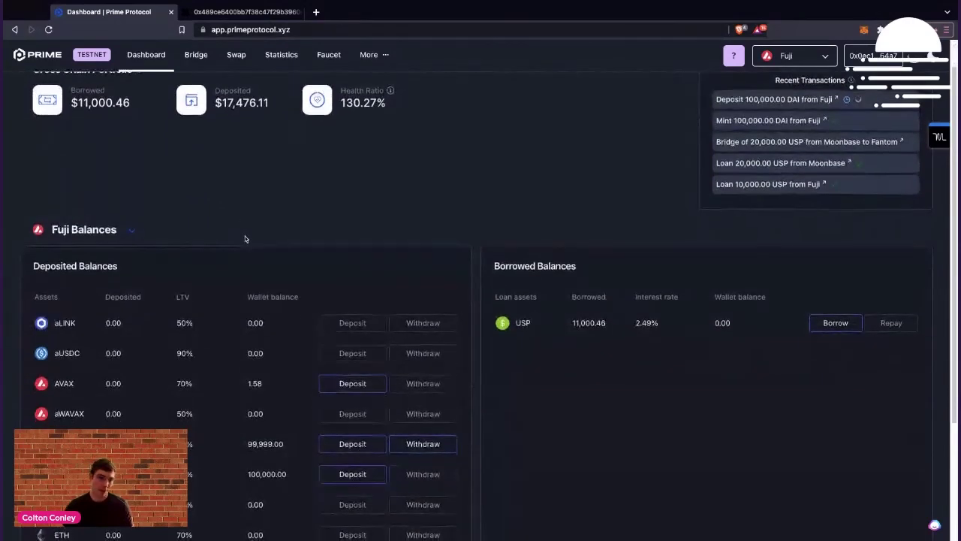
pyautogui.scroll(-1, 245, 236)
pyautogui.scroll(2, 188, 325)
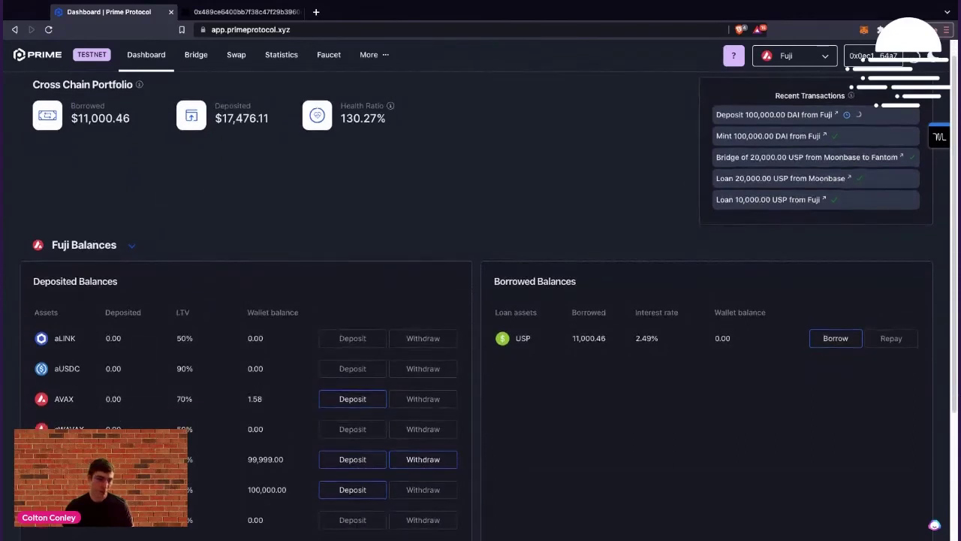
pyautogui.scroll(-2, 158, 300)
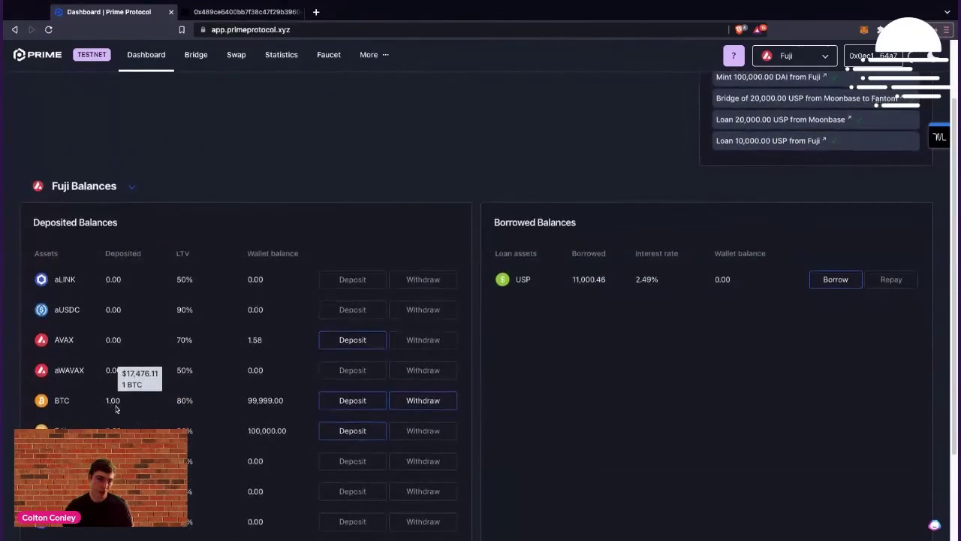
pyautogui.scroll(-1, 112, 413)
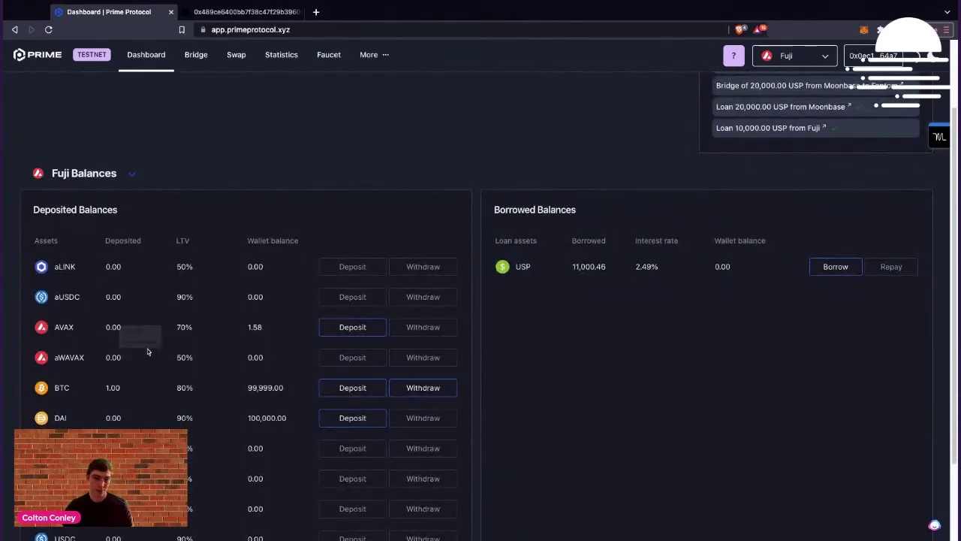
pyautogui.scroll(2, 147, 348)
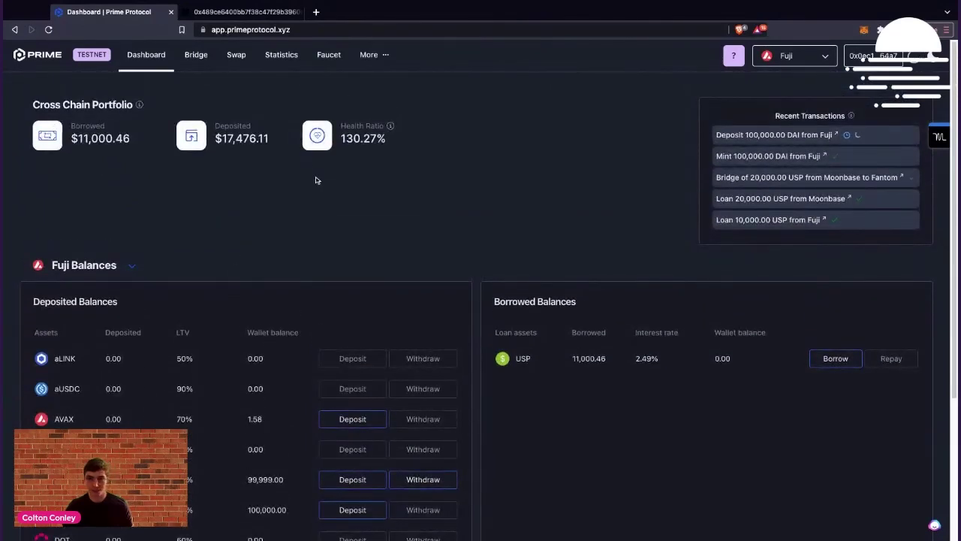
# - Take a loan of 1000 USP on the Moonbase network
pyautogui.click(835, 358)
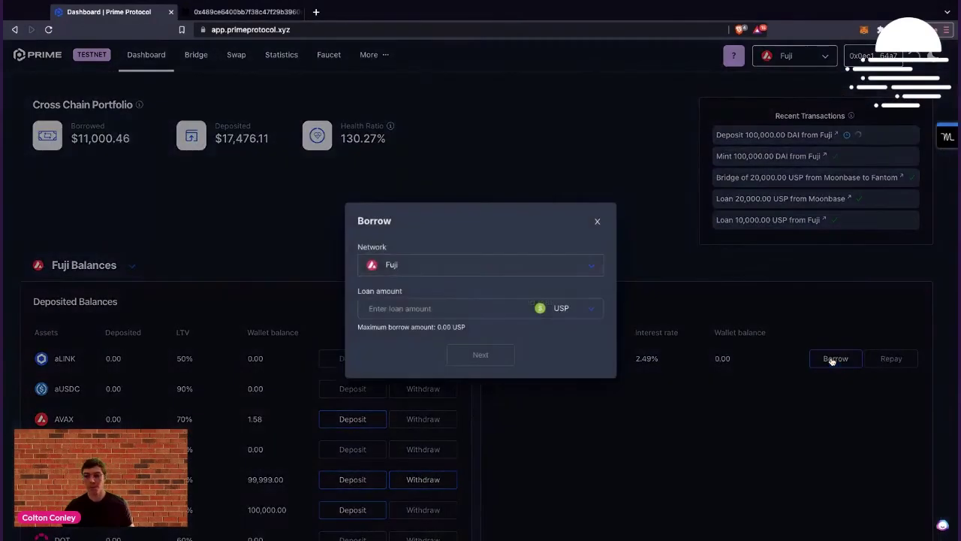
pyautogui.click(520, 270)
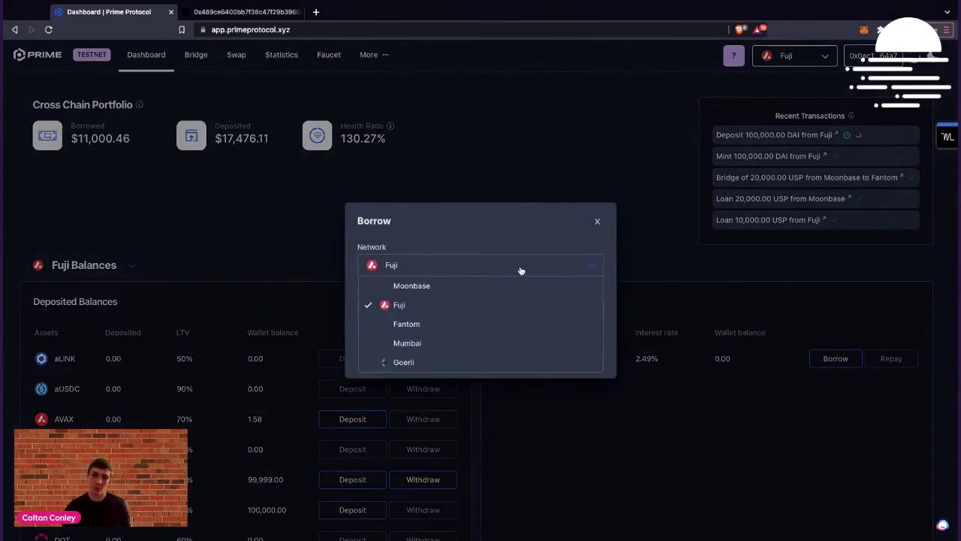
pyautogui.click(453, 285)
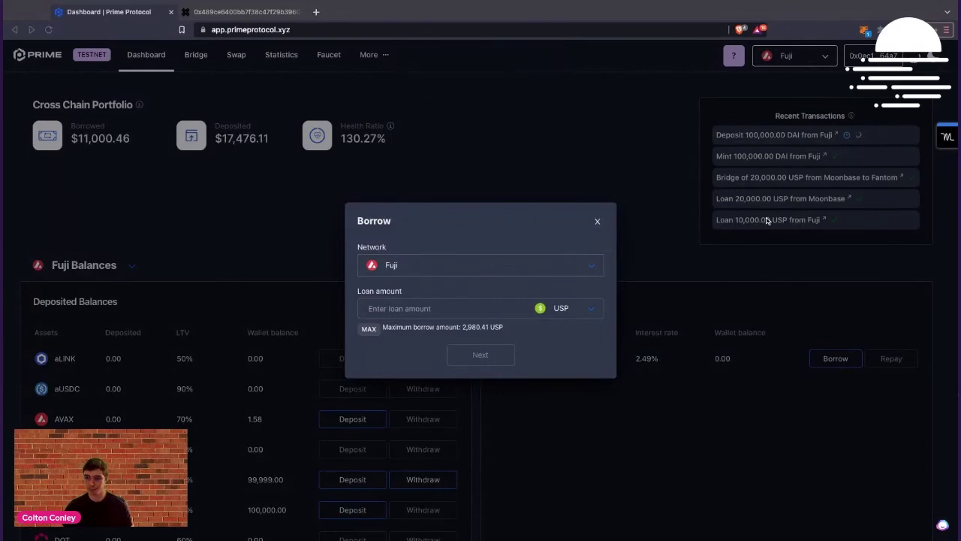
pyautogui.click(411, 307)
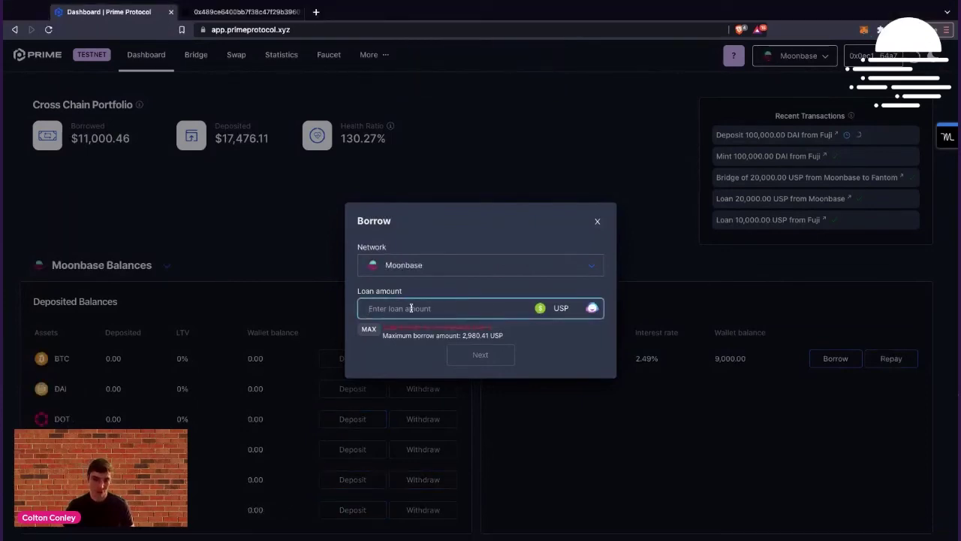
pyautogui.write('1000')
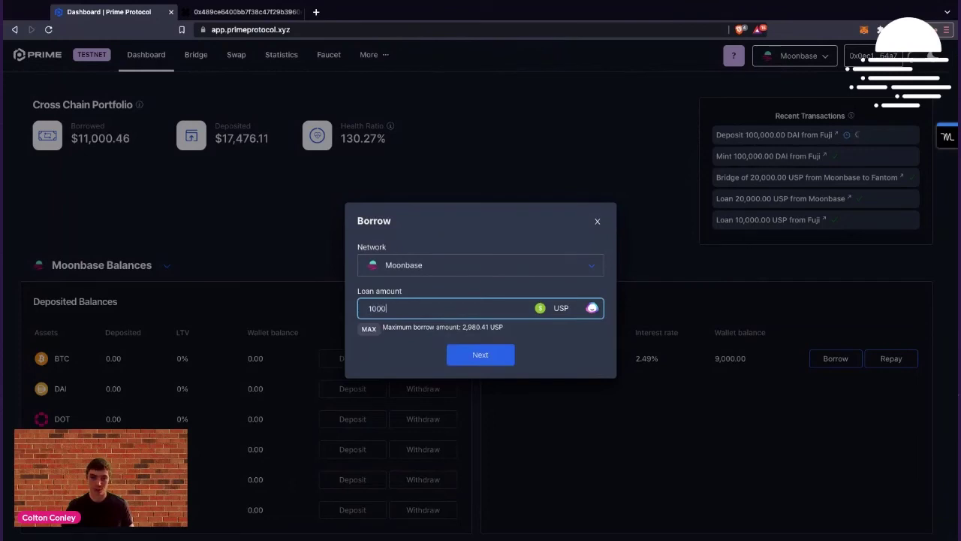
pyautogui.click(480, 354)
pyautogui.click(484, 359)
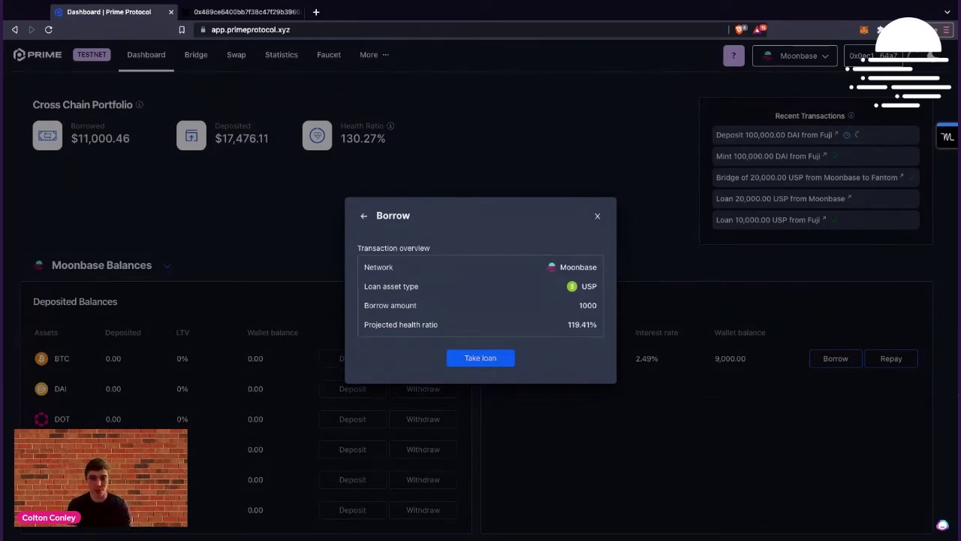
pyautogui.click(480, 358)
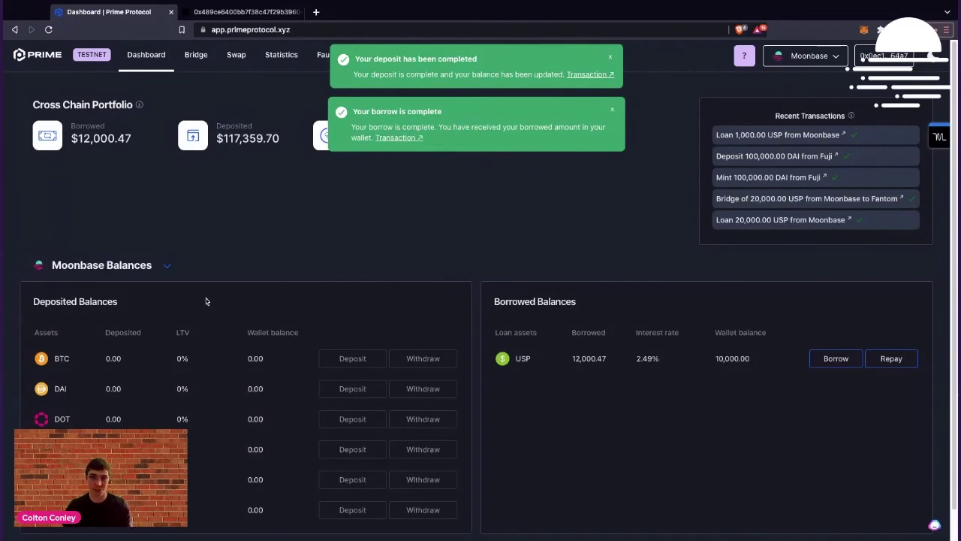
# - Look over the available networks, and examine the portfolio's borrowed and deposited totals and the borrowed USP amount
pyautogui.click(807, 56)
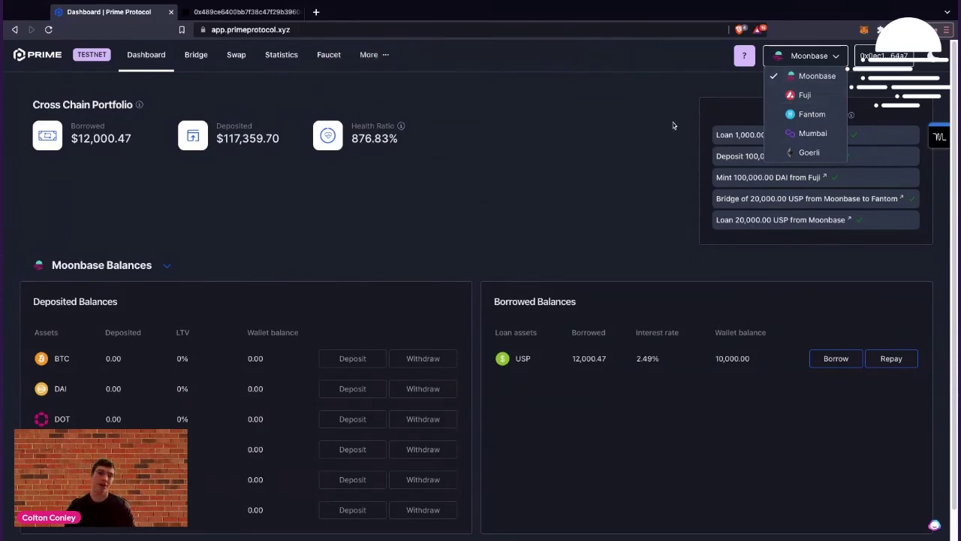
pyautogui.click(609, 142)
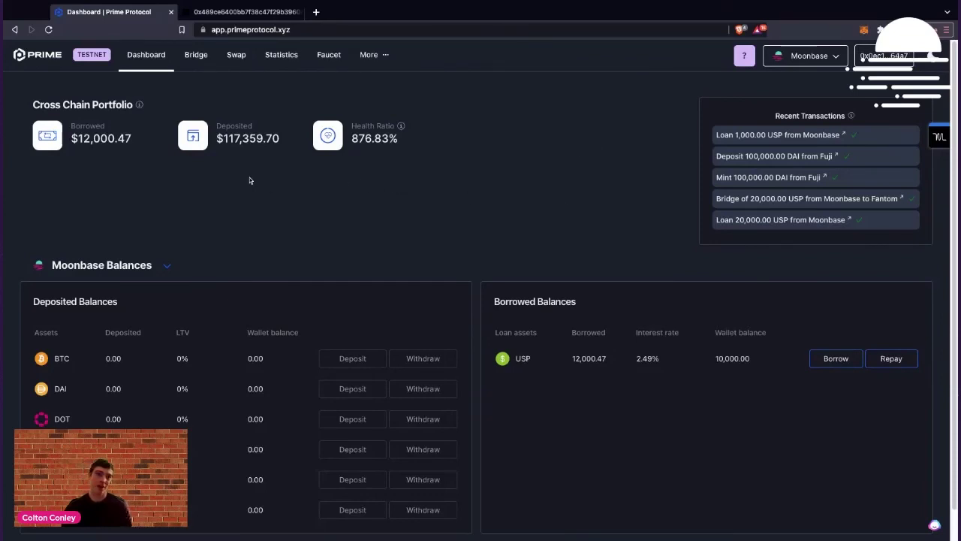
pyautogui.moveTo(91, 138); pyautogui.dragTo(137, 138)
pyautogui.hotkey('shift', 'Left')
pyautogui.hotkey('shift', 'Left')
pyautogui.hotkey('shift', 'Left')
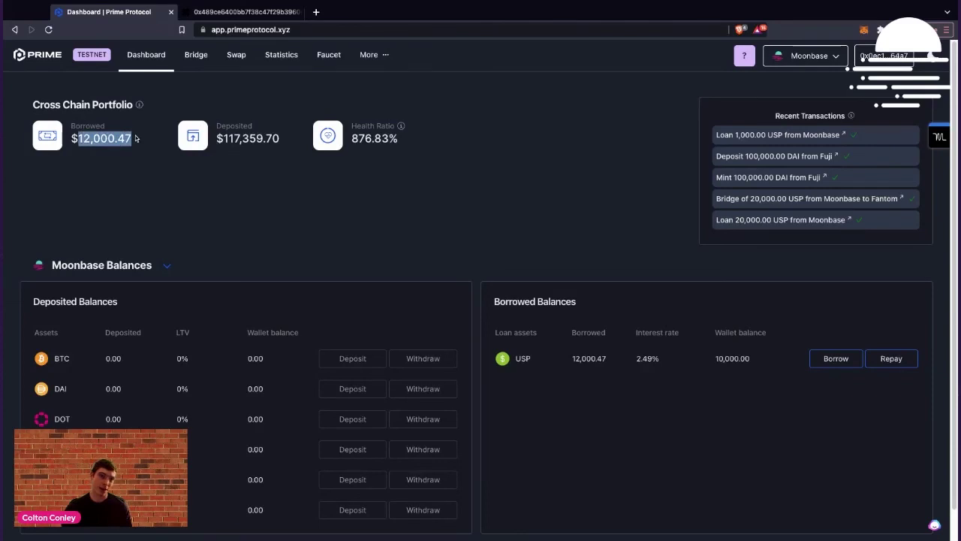
pyautogui.click(286, 140)
pyautogui.hotkey('shift', 'Left')
pyautogui.hotkey('shift', 'Left')
pyautogui.hotkey('shift', 'Left')
pyautogui.hotkey('shift', 'Left')
pyautogui.hotkey('shift', 'Left')
pyautogui.hotkey('shift', 'Left')
pyautogui.hotkey('shift', 'Left')
pyautogui.hotkey('shift', 'Left')
pyautogui.hotkey('shift', 'Left')
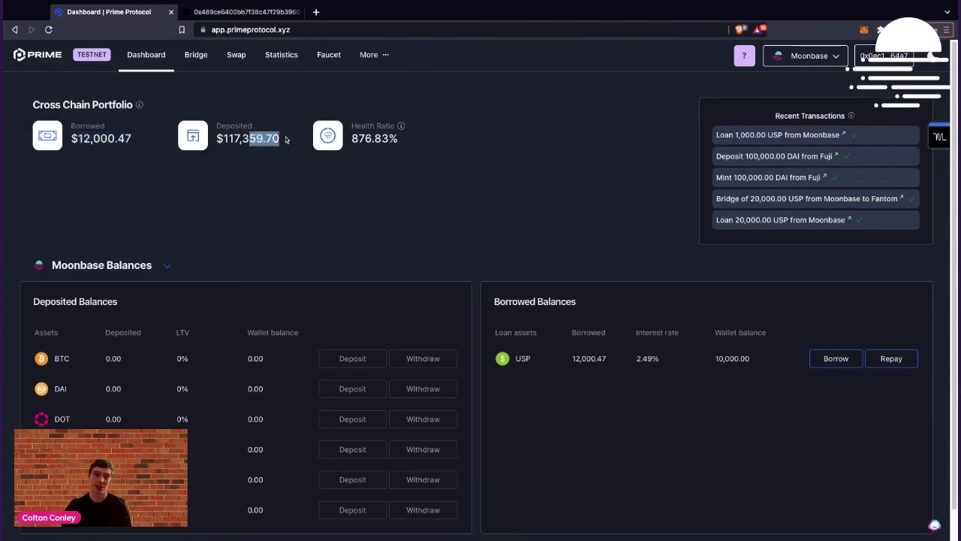
pyautogui.hotkey('shift', 'Left')
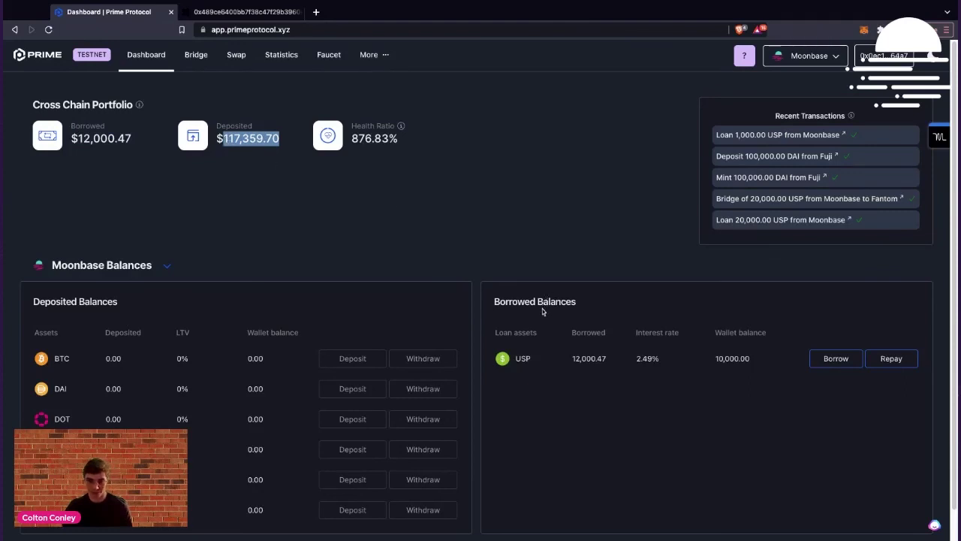
pyautogui.moveTo(574, 359); pyautogui.dragTo(606, 359)
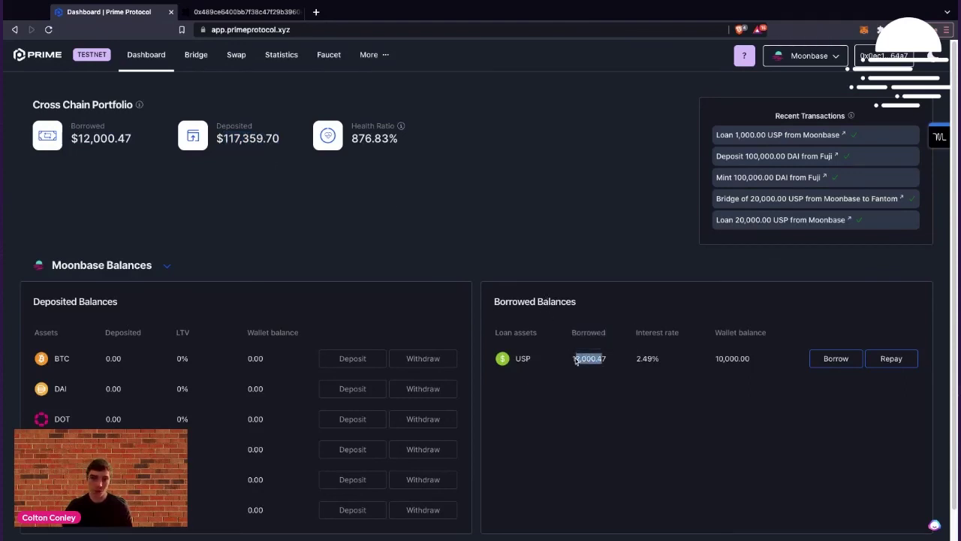
pyautogui.click(576, 360)
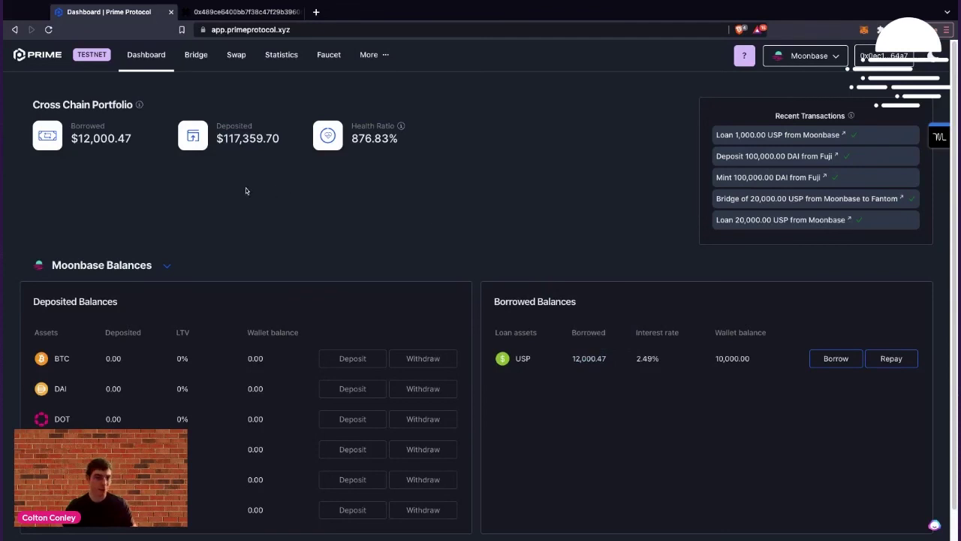